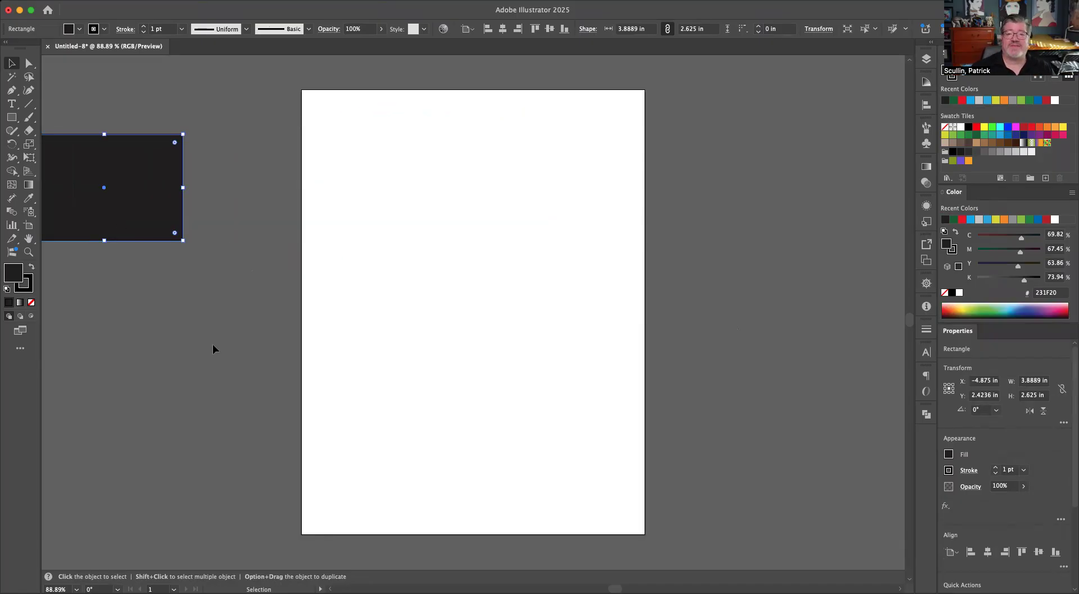
Move the black rectangle from the canvas outside the page onto the upper part of the artboard and deselect it.
key(super+minus)
key(super+minus)
key(super+minus)
key(super+minus)
key(super+minus)
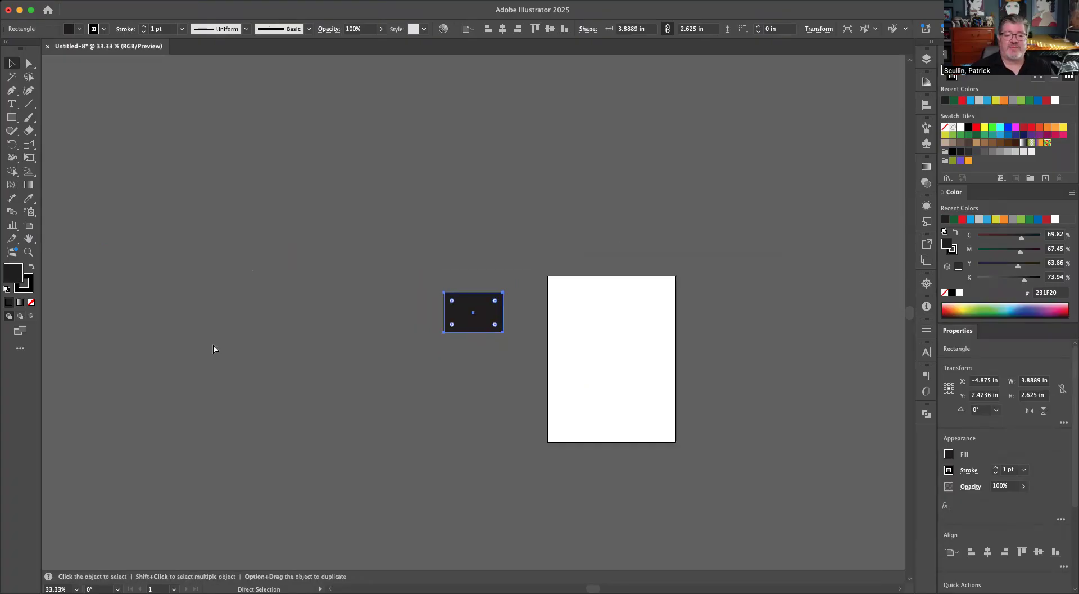
drag(687, 454, 545, 357)
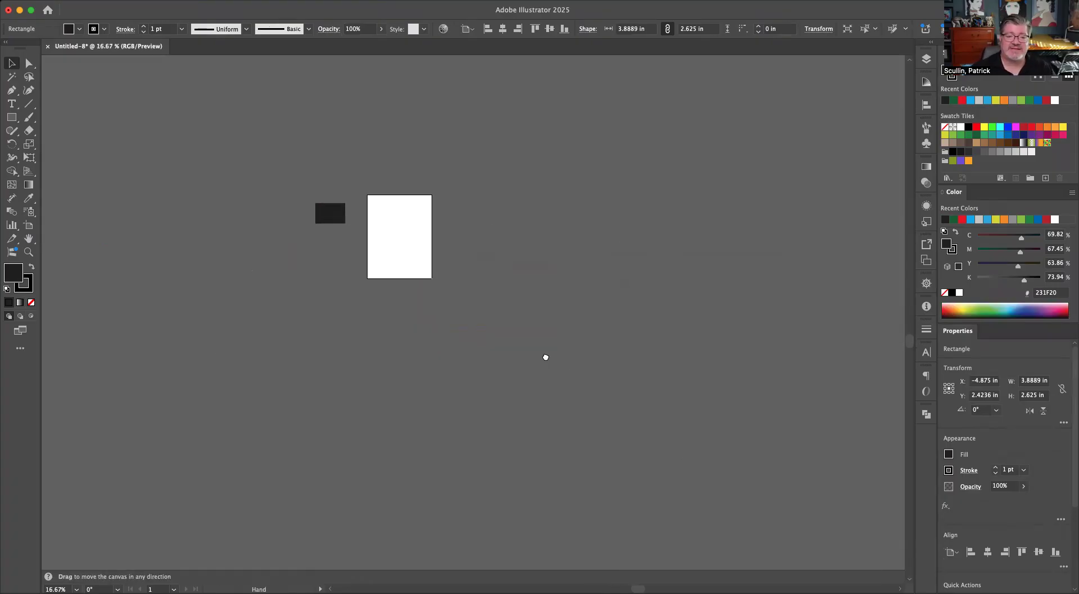
drag(330, 211, 389, 216)
scroll(390, 220, up, 5)
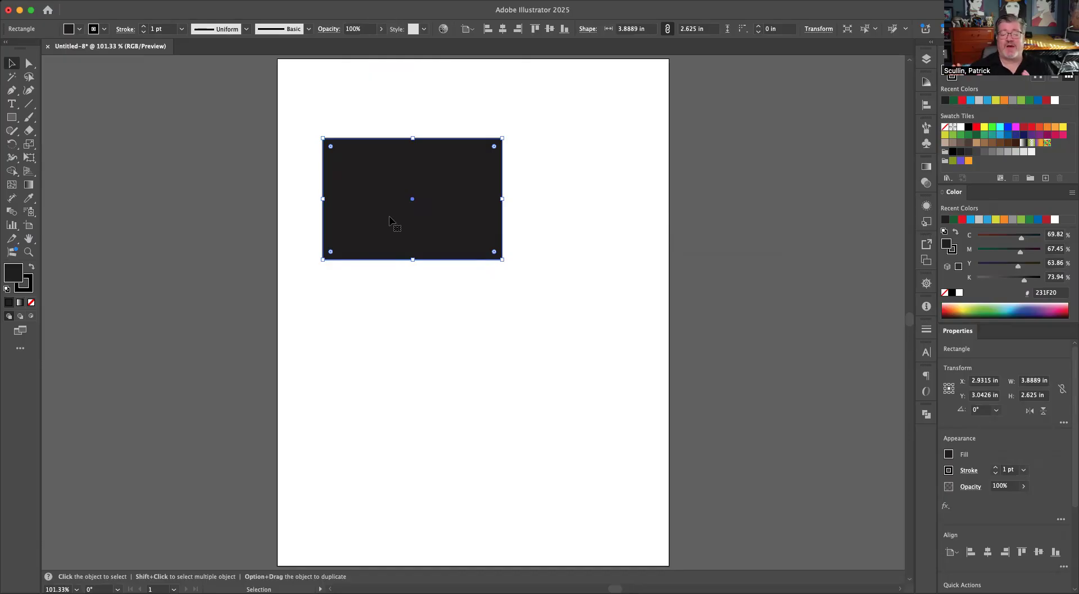
click(234, 240)
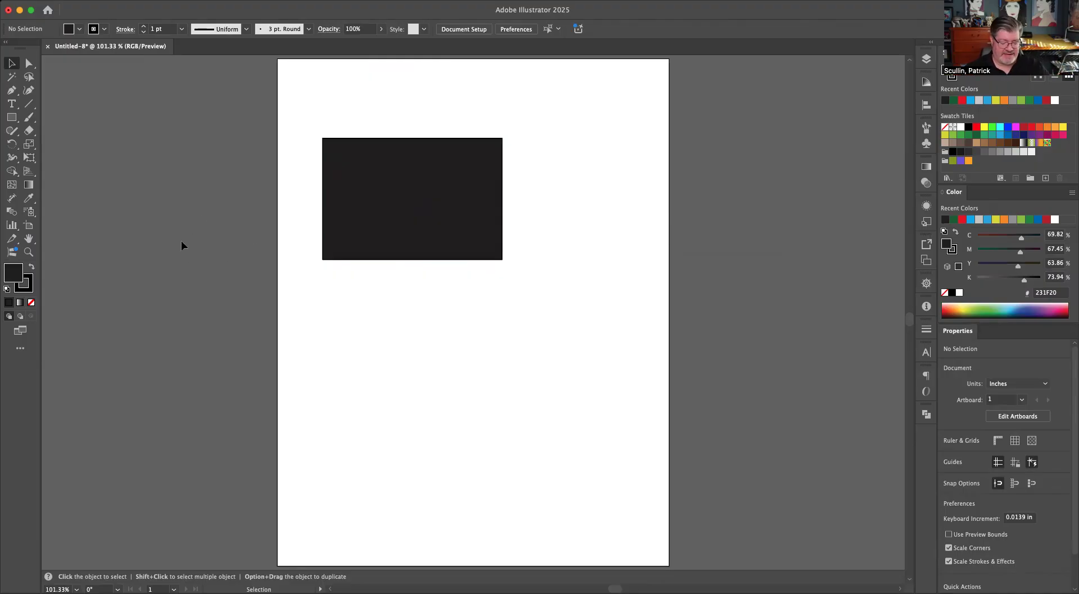
scroll(181, 245, up, 1)
scroll(181, 245, left, 10)
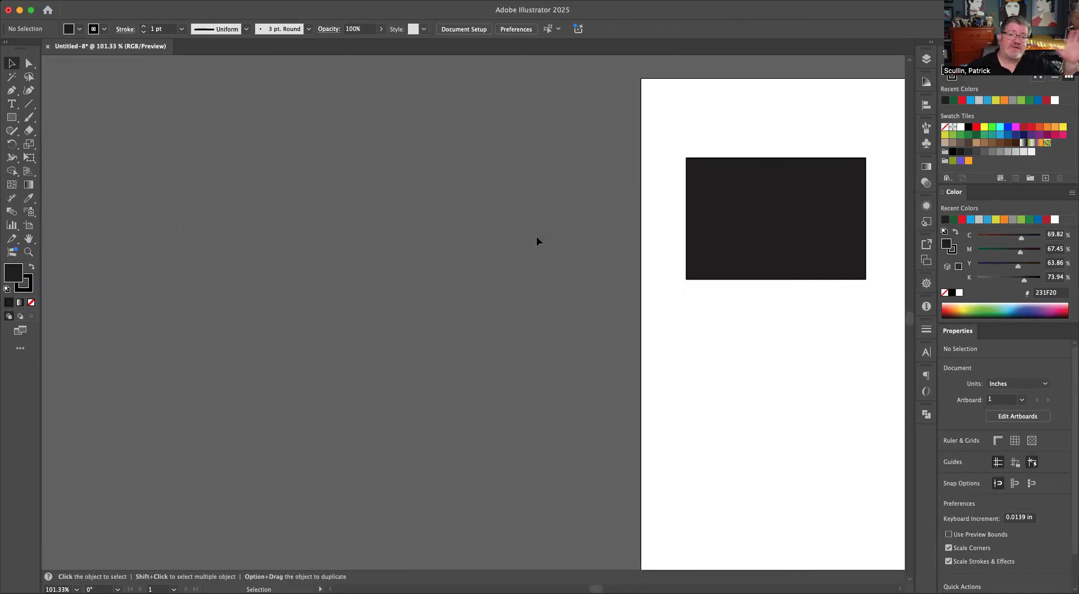
drag(773, 347, 424, 334)
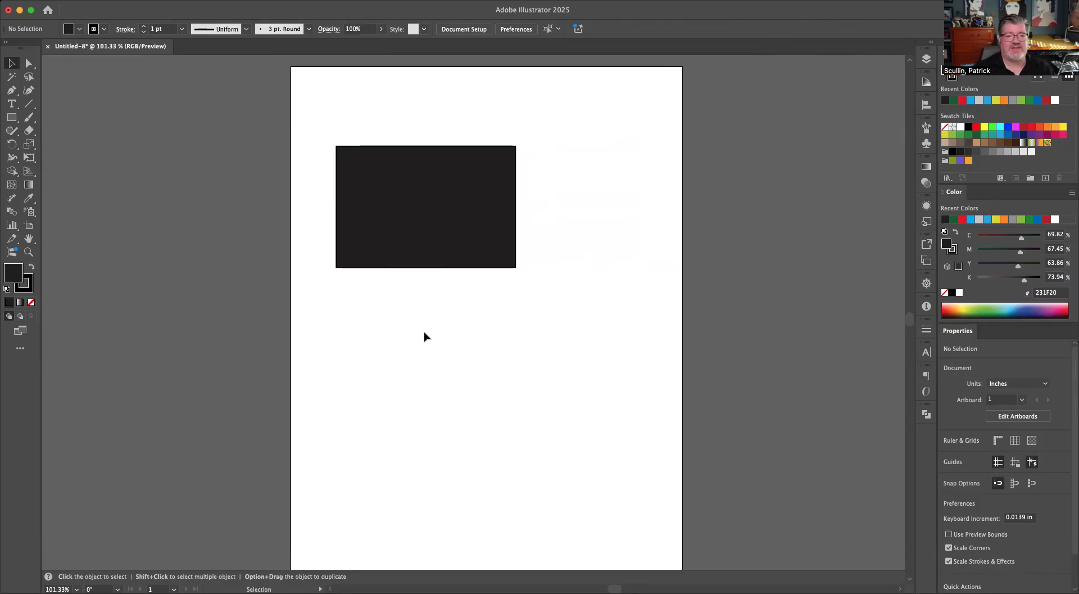
Adjust the top edge of Artboard 1 to a height of about 10.91 in and float the Properties panel clear of the artboard.
click(28, 227)
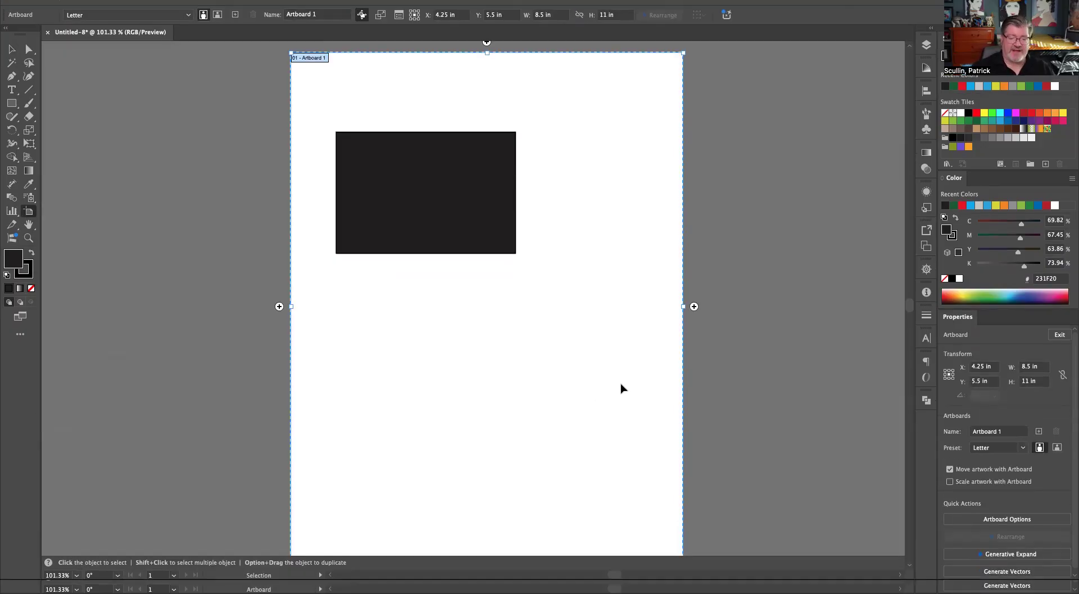
key(super+minus)
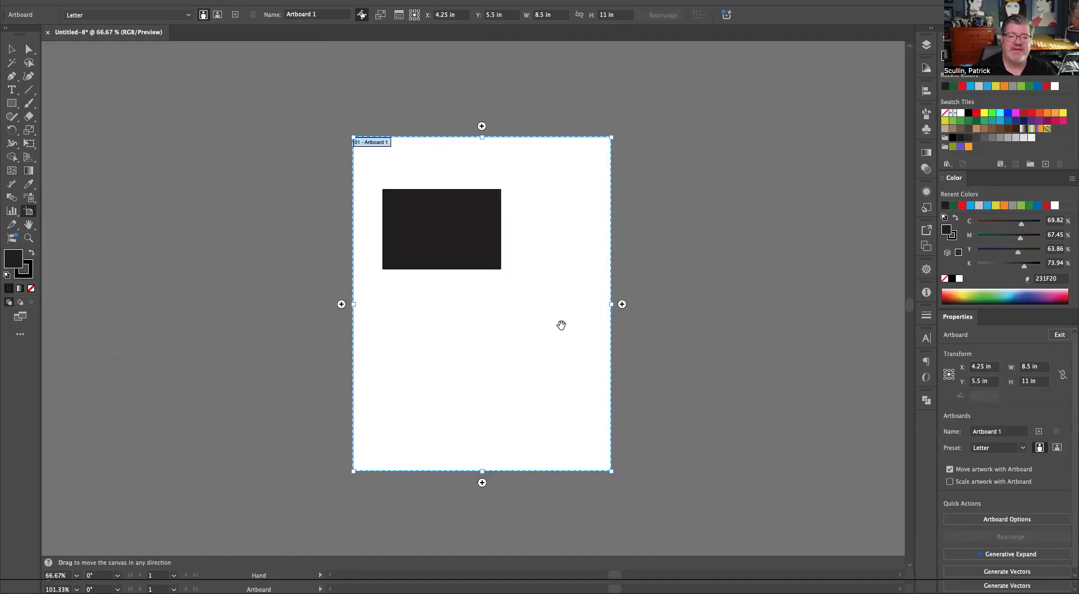
scroll(561, 323, right, 3)
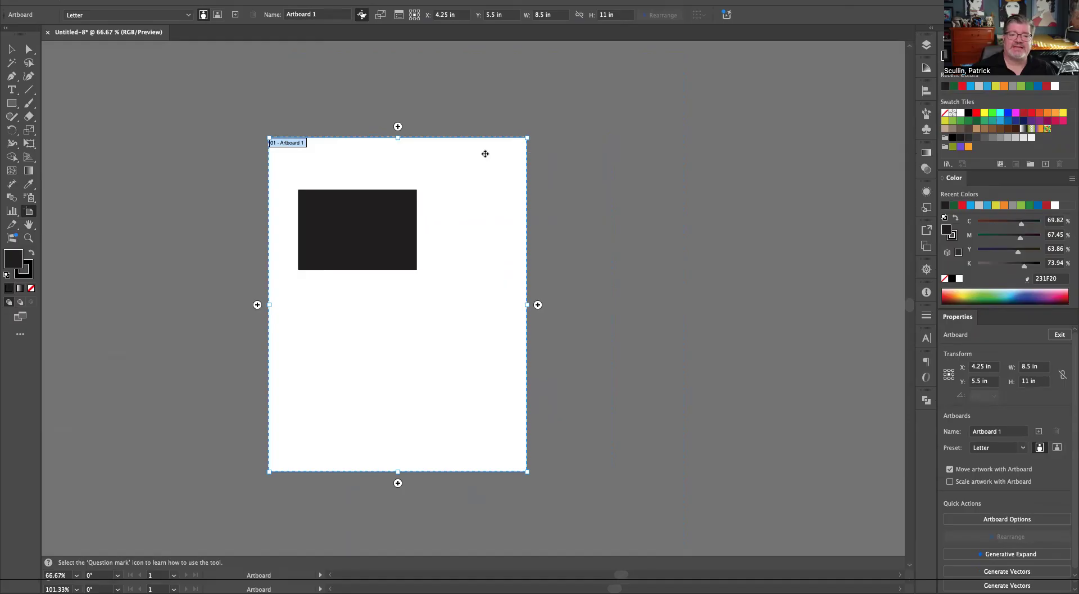
mouse_move(399, 152)
mouse_down()
mouse_move(398, 183)
mouse_move(394, 149)
mouse_up()
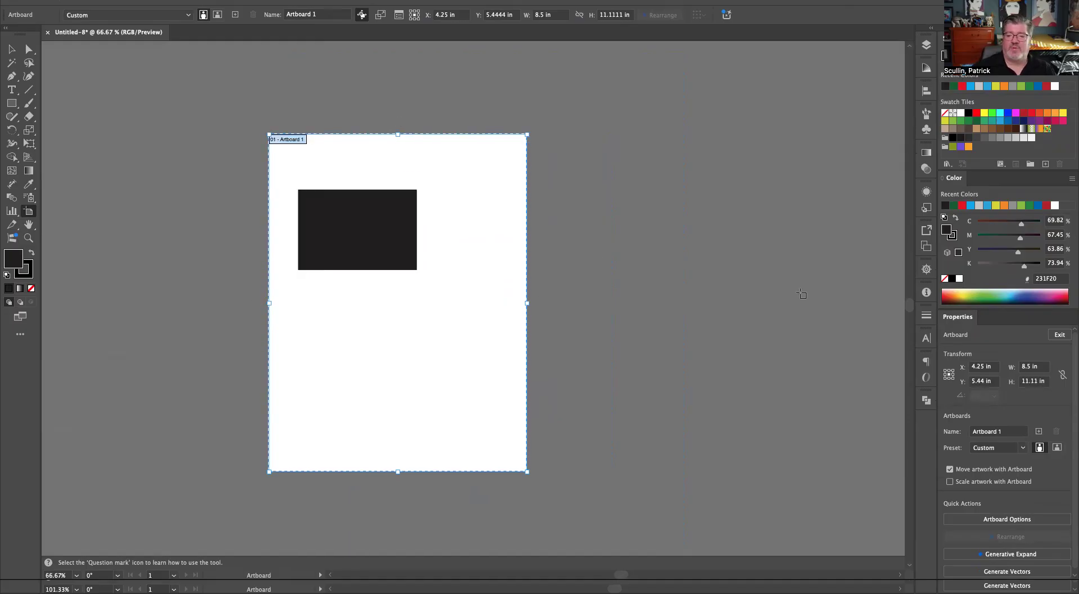
drag(955, 316, 593, 178)
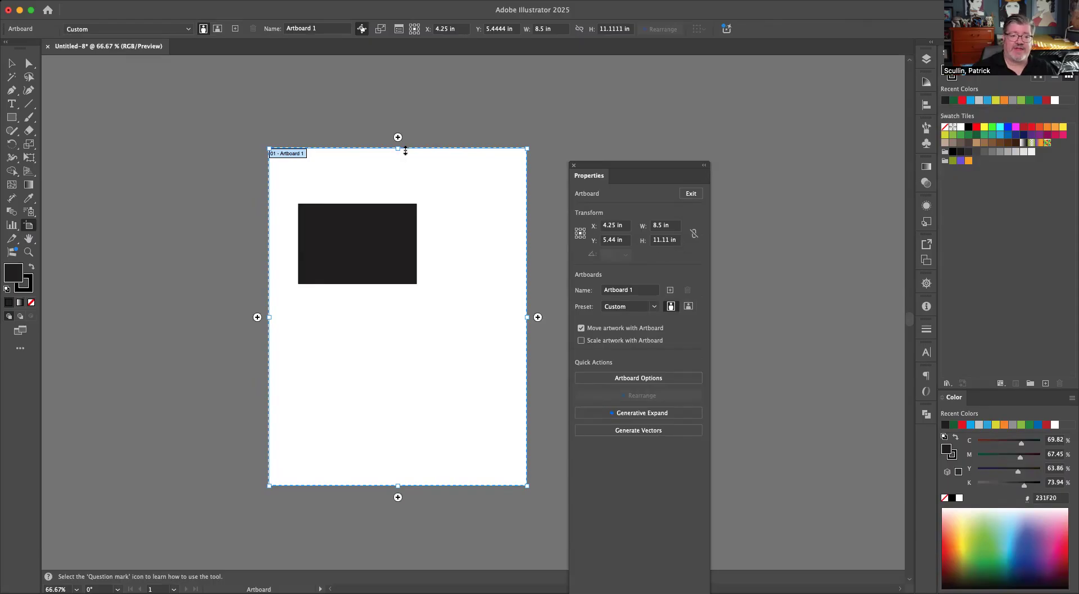
mouse_move(405, 151)
mouse_down()
mouse_move(405, 183)
mouse_move(406, 123)
mouse_move(399, 156)
mouse_up()
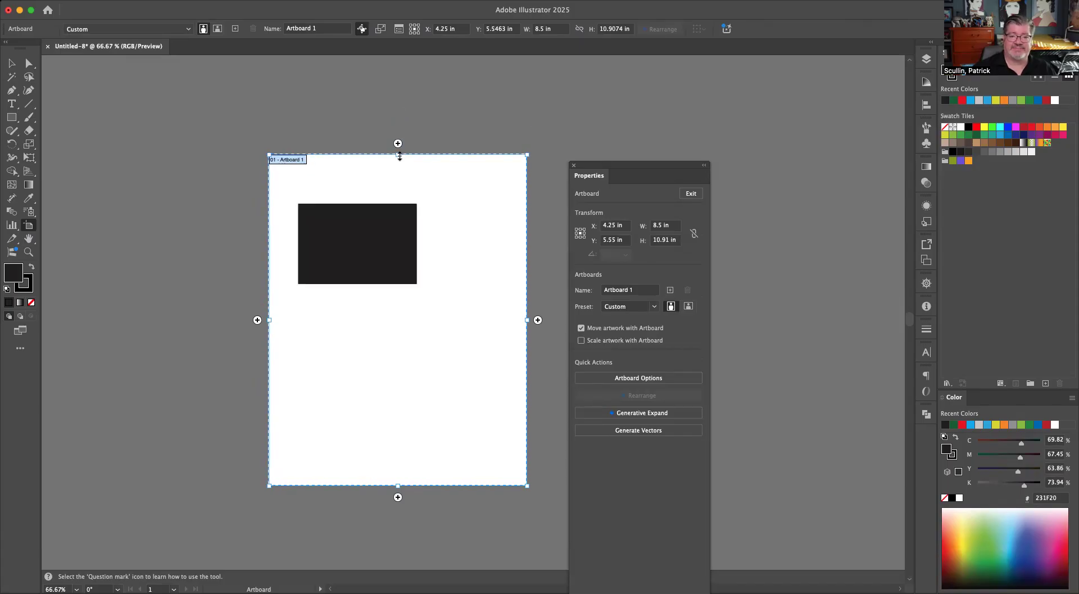
drag(628, 165, 726, 143)
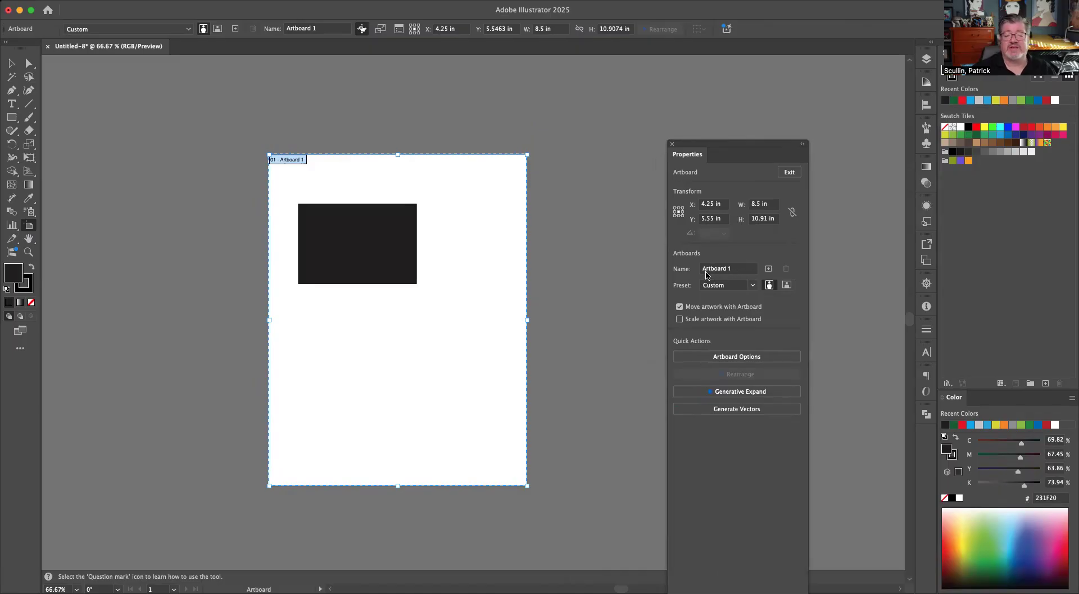
drag(718, 148, 830, 140)
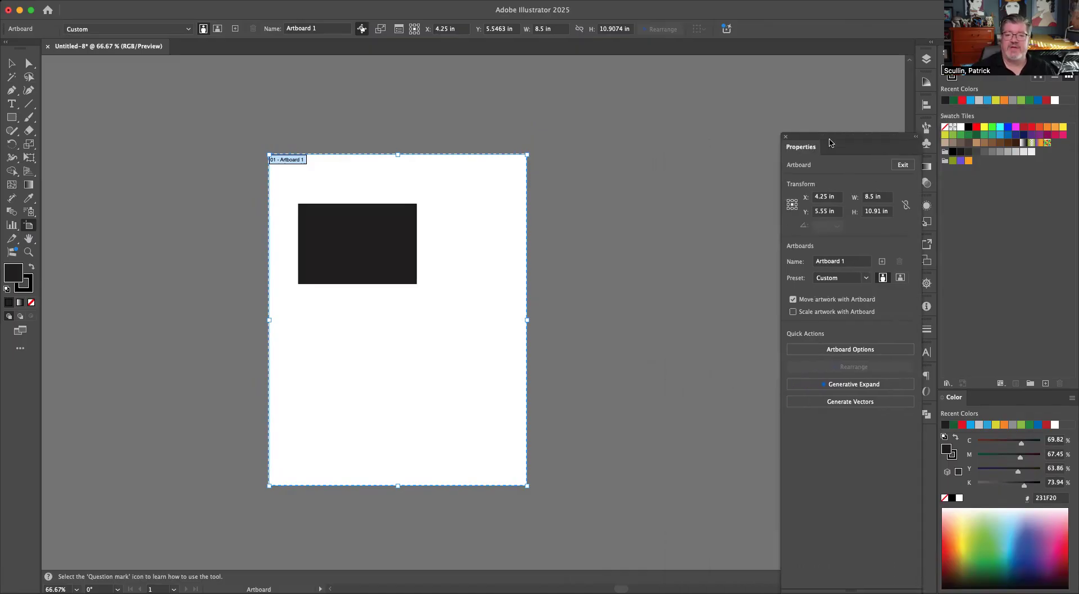
Draw a second artboard of about 6.24 × 7 in beside the first and shrink it to a small landscape format.
drag(602, 228, 424, 220)
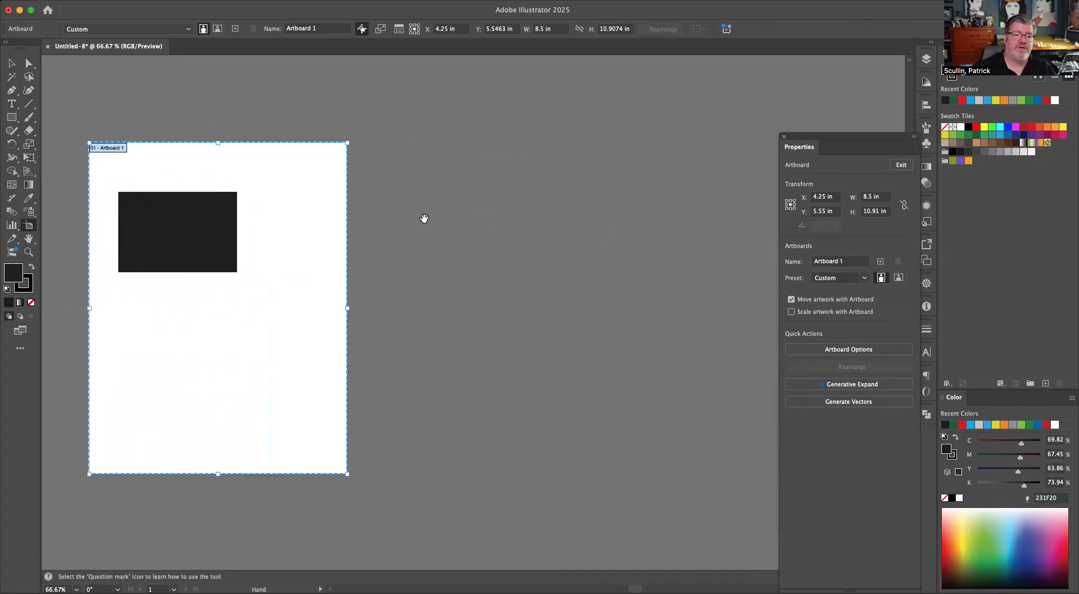
mouse_move(369, 135)
mouse_down()
mouse_move(376, 171)
mouse_move(560, 348)
mouse_up()
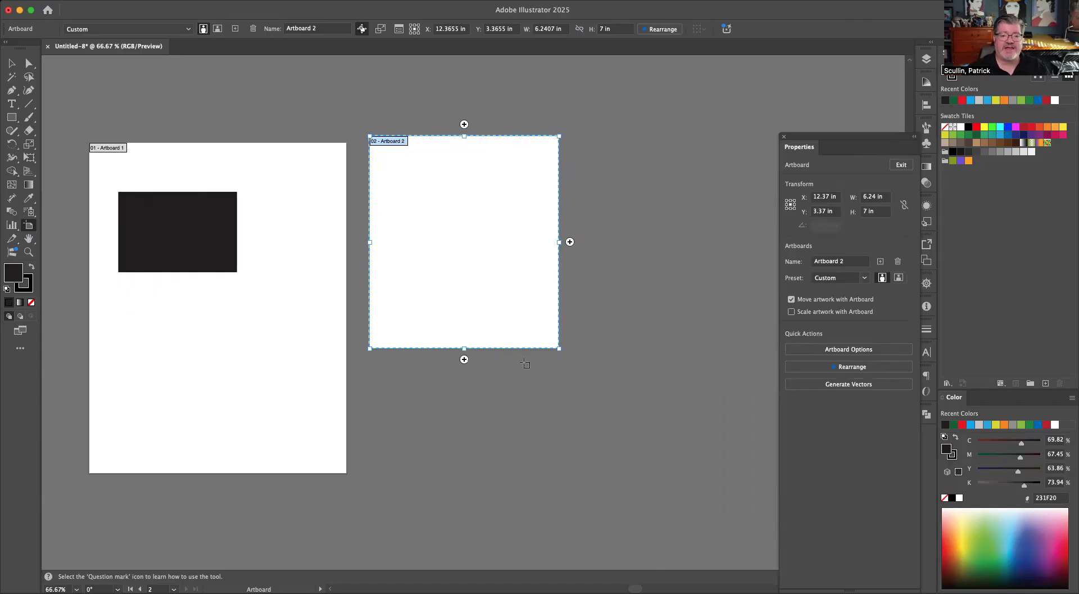
drag(559, 347, 527, 219)
Draw a third, landscape artboard below the second and a fourth artboard of about 10.2 × 9.31 in to its upper right.
drag(440, 293, 741, 520)
drag(639, 404, 460, 485)
mouse_move(431, 70)
mouse_down()
mouse_move(431, 111)
mouse_move(744, 359)
mouse_up()
scroll(453, 362, left, 5)
scroll(453, 362, down, 4)
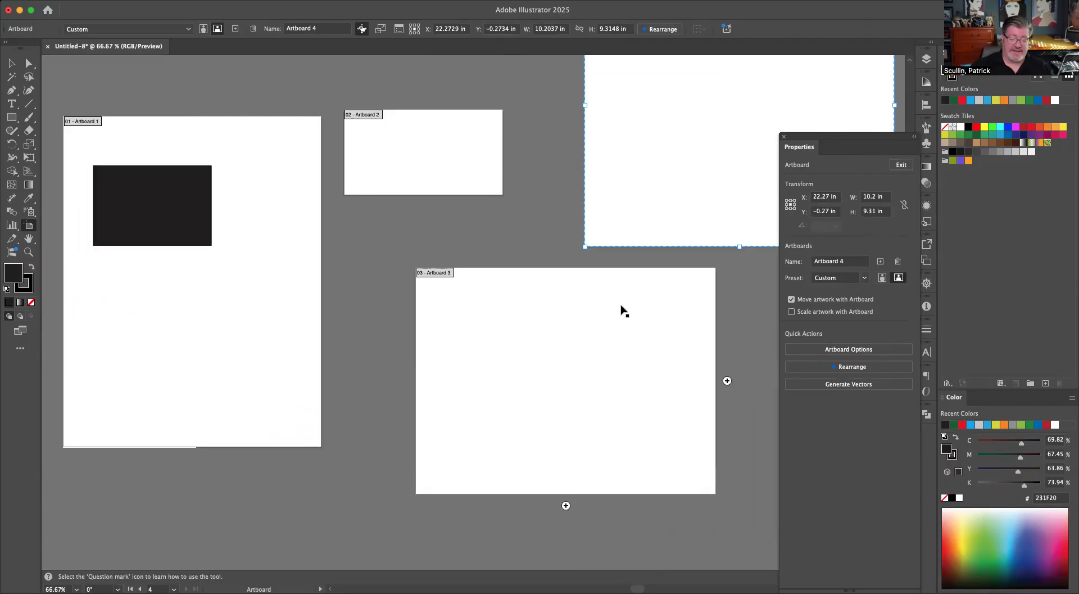
Move the fourth artboard to the right of the third, place the small second artboard above the others, and exit artboard editing.
key(super+minus)
key(super+minus)
key(super+minus)
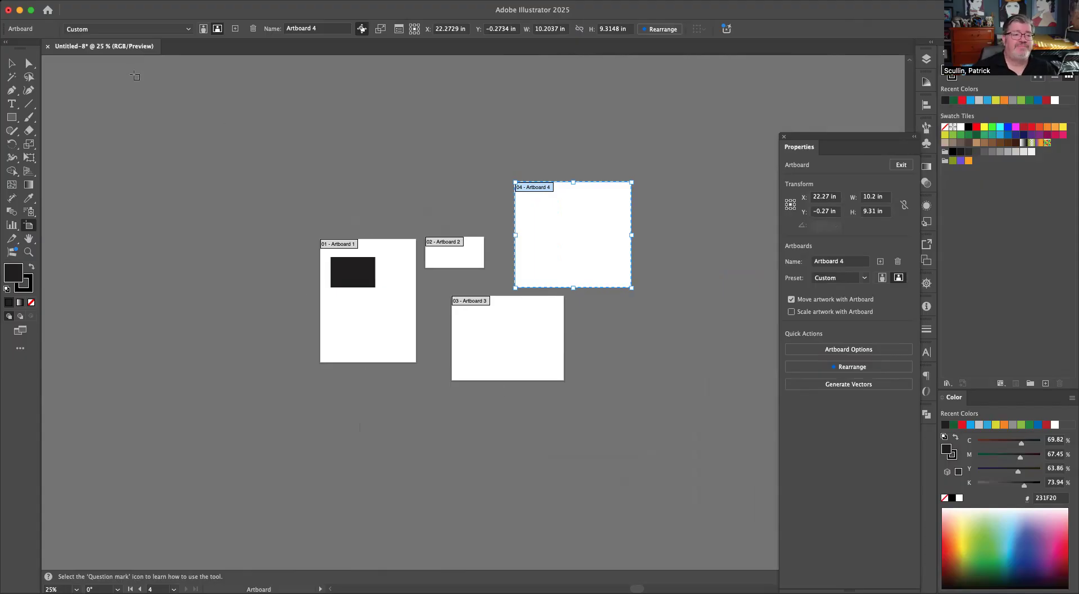
drag(565, 208, 669, 331)
drag(461, 253, 489, 184)
click(11, 63)
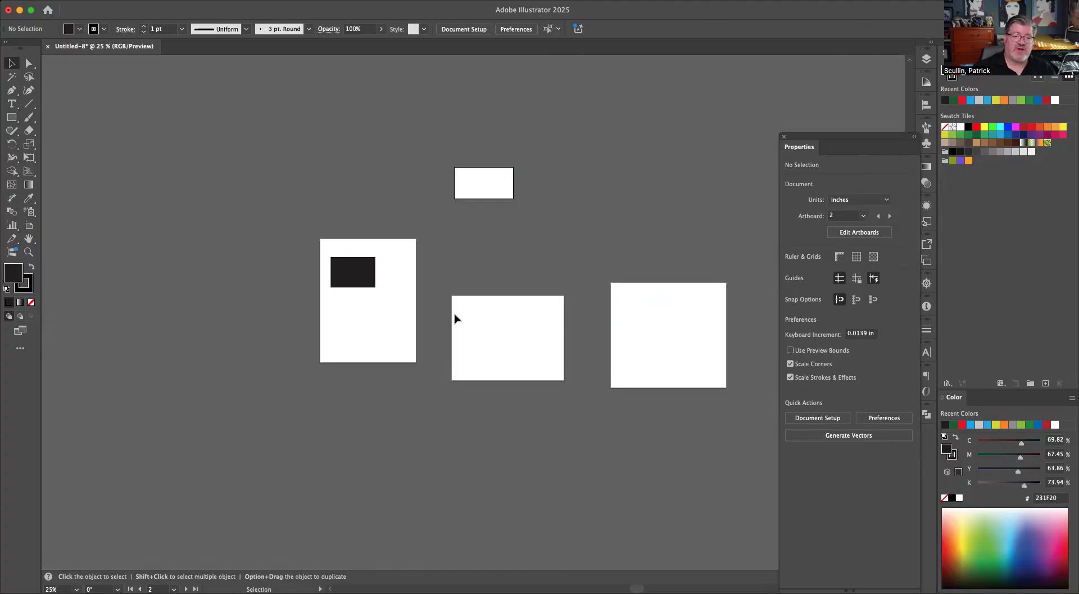
Move the black rectangle onto the small second artboard and return it to the first artboard.
key(super+equal)
key(super+equal)
key(super+equal)
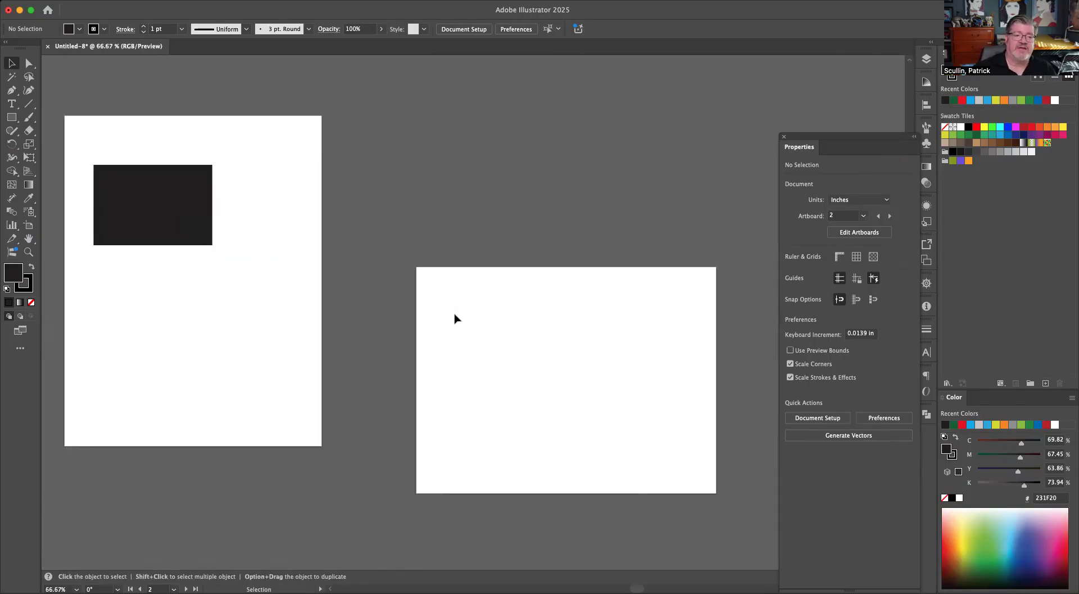
drag(479, 324, 479, 335)
scroll(480, 334, up, 5)
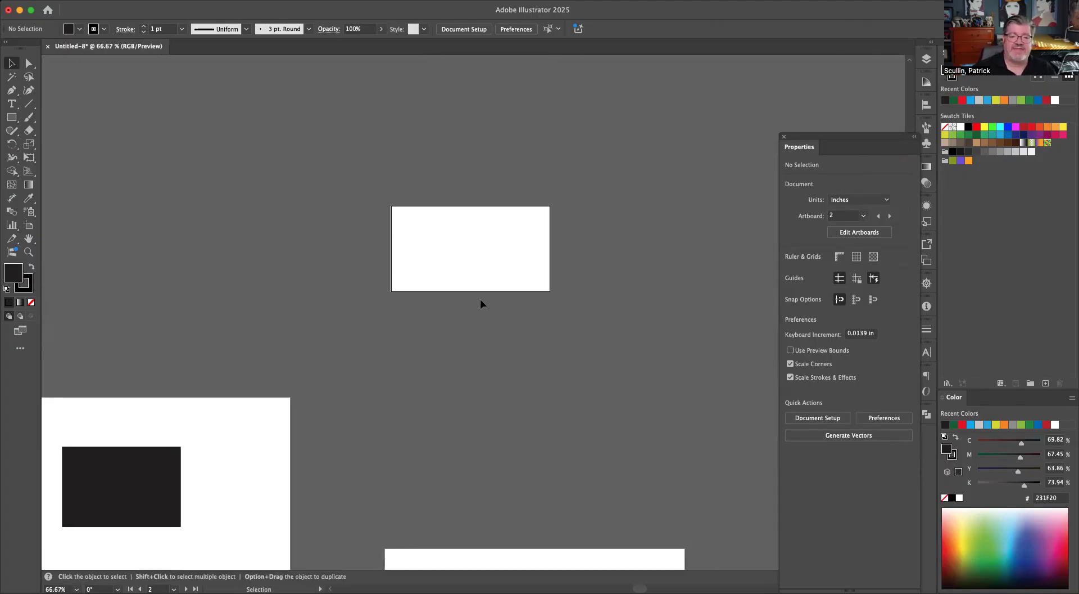
drag(151, 503, 511, 264)
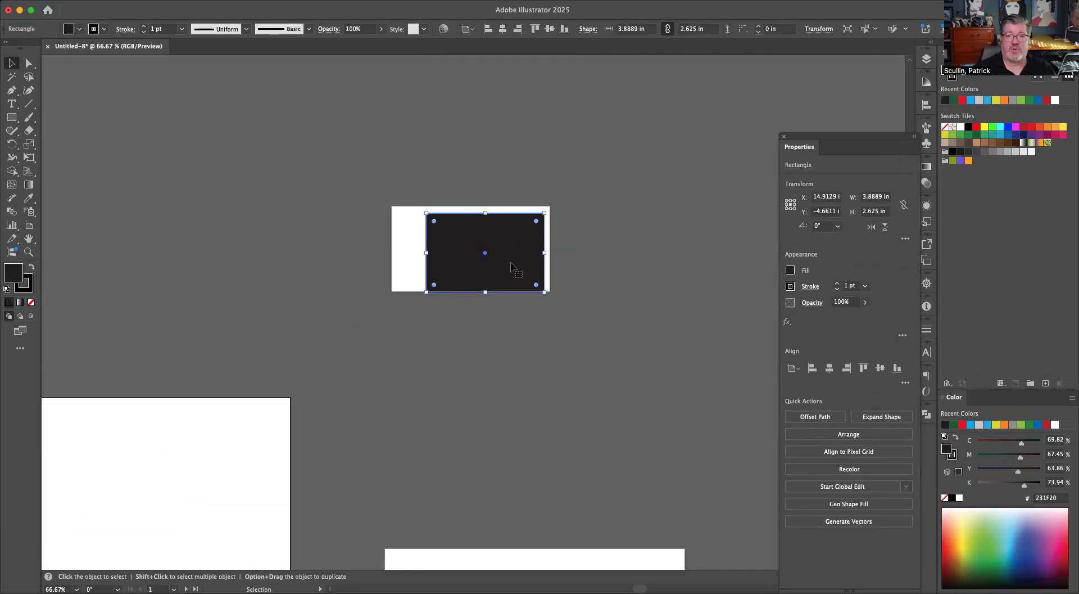
key(super+z)
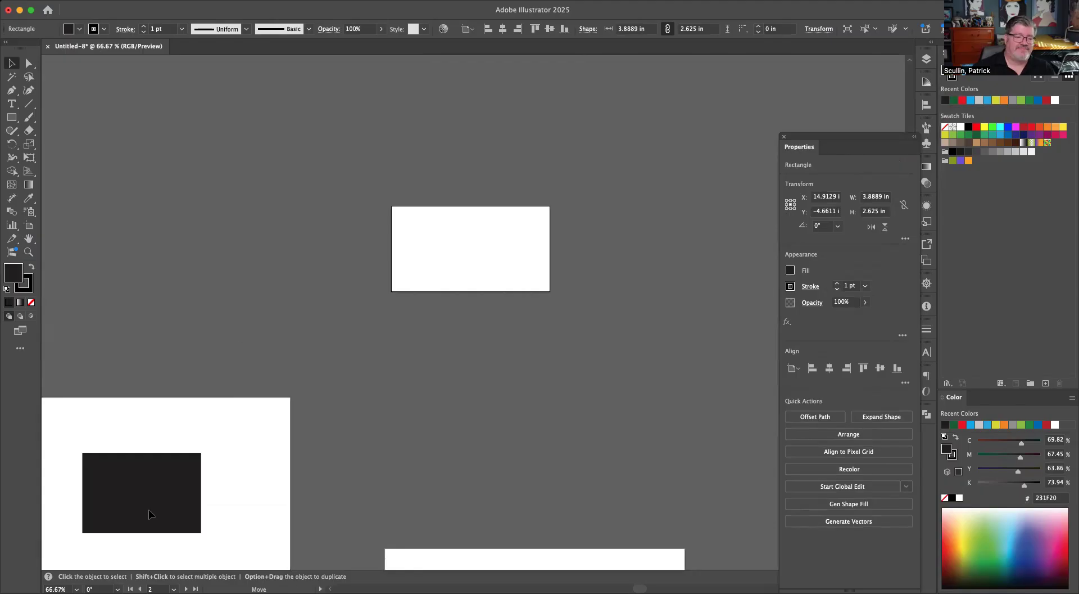
drag(507, 469, 201, 300)
drag(219, 248, 457, 403)
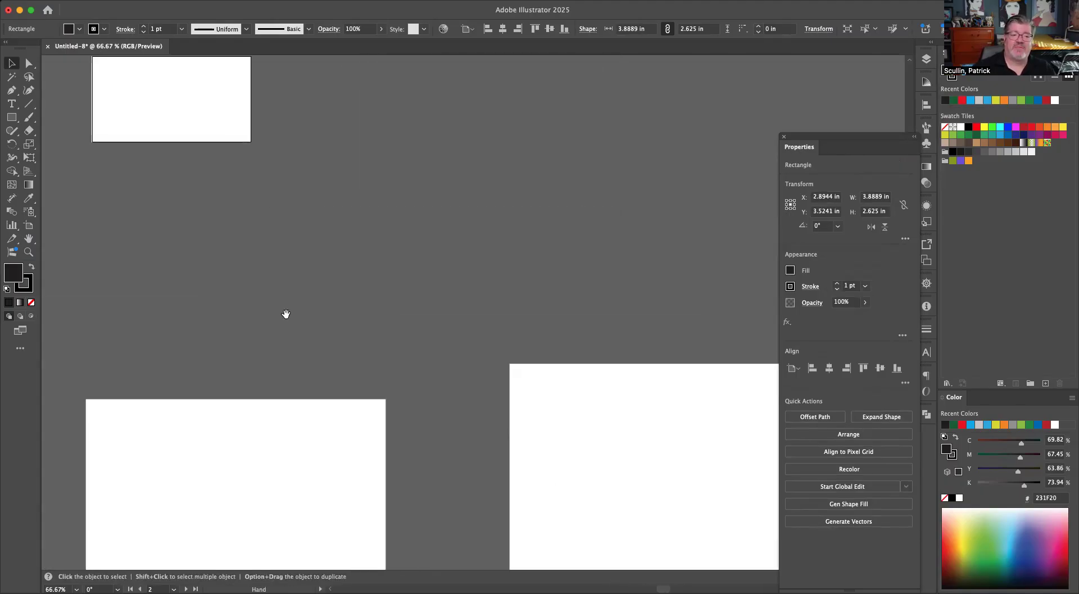
drag(284, 313, 642, 373)
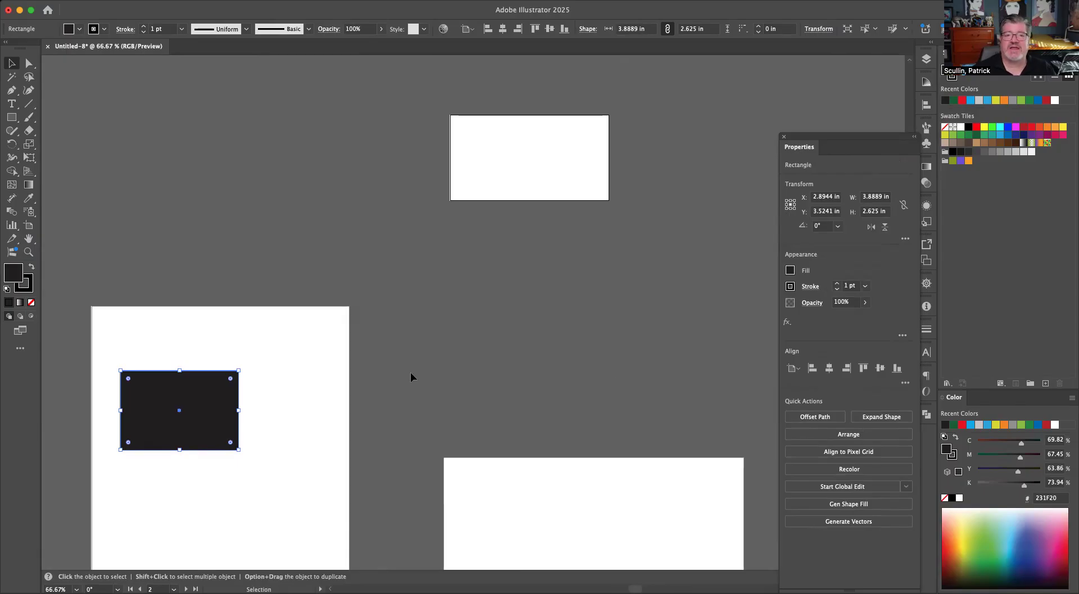